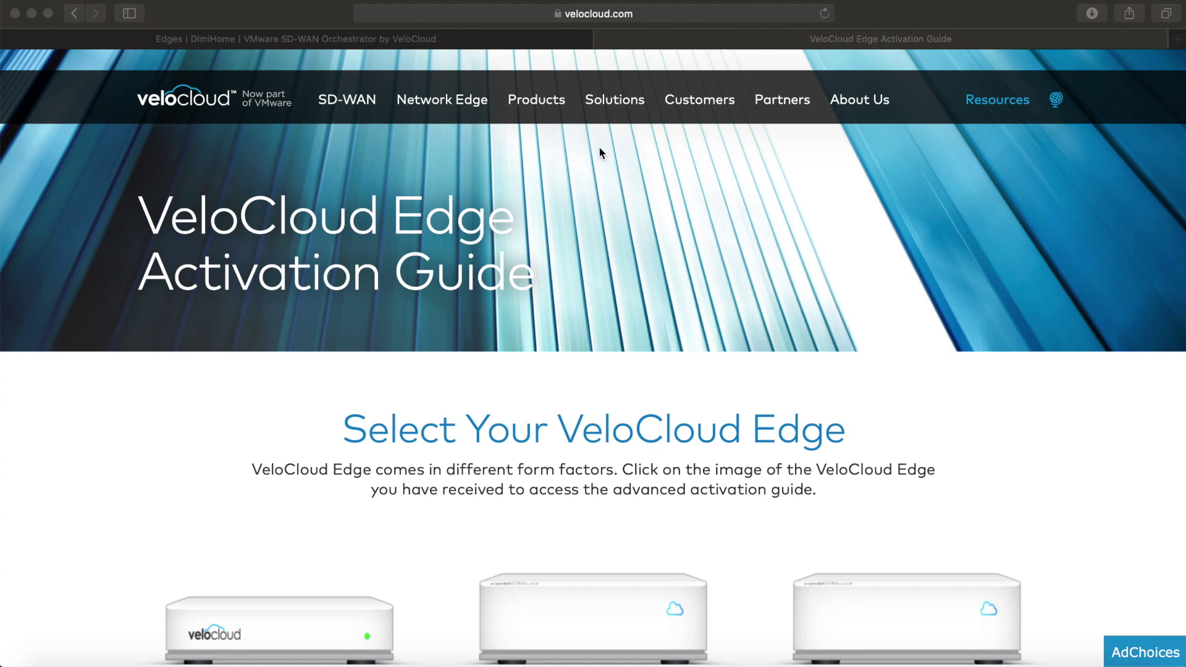
Step: Scroll the Edge 510 Activation Guide through Steps 1–4 to the Advanced Configuration Options
click(611, 21)
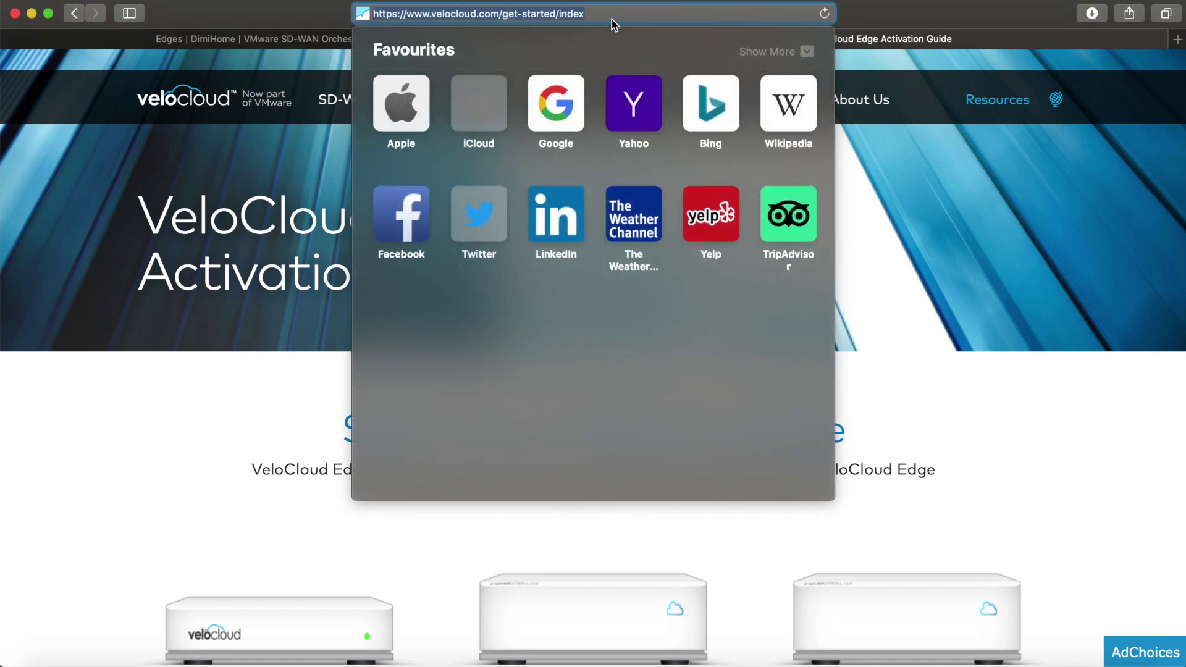
click(917, 16)
scroll(961, 361, down, 3)
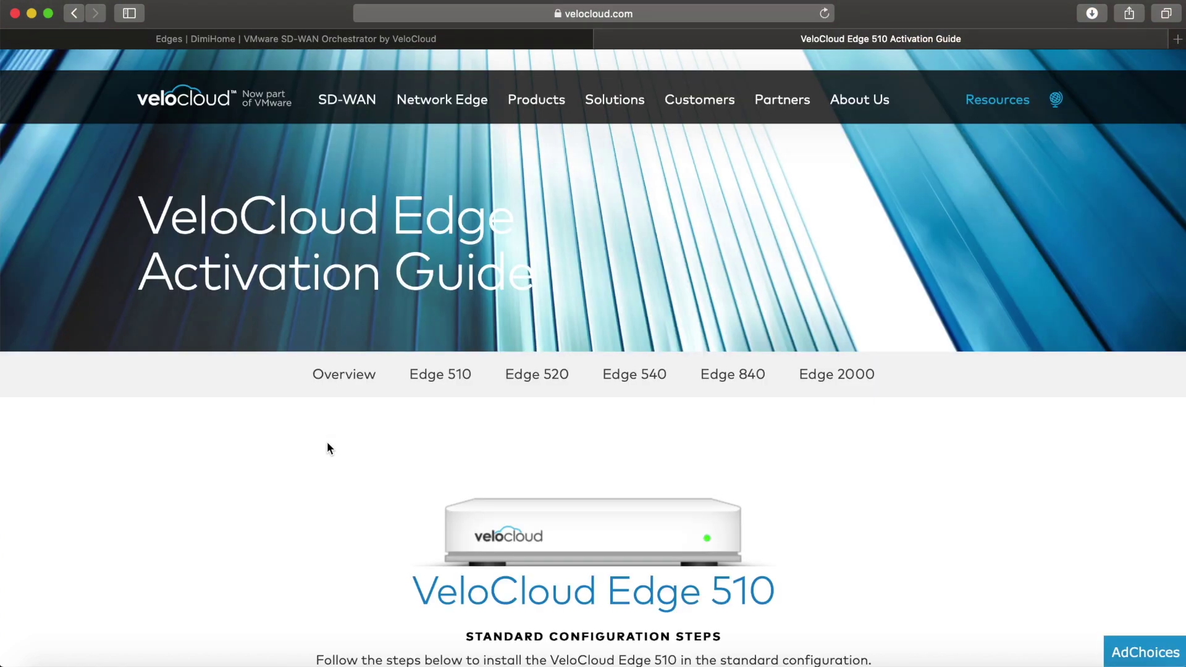
scroll(327, 443, down, 5)
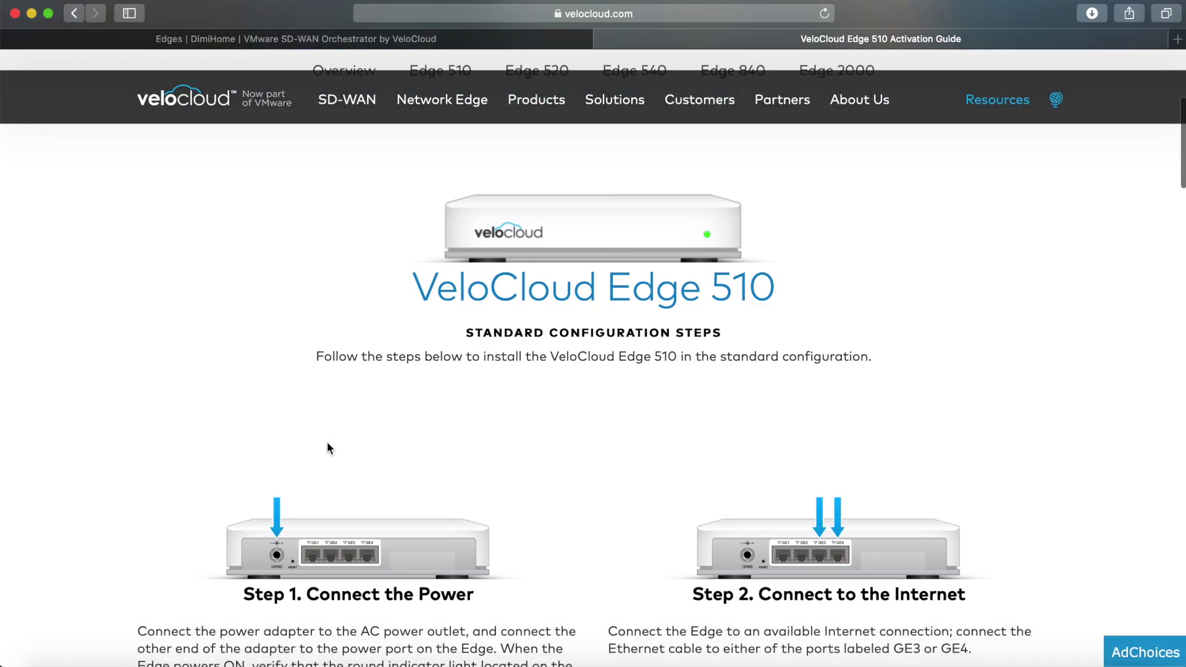
scroll(327, 442, down, 4)
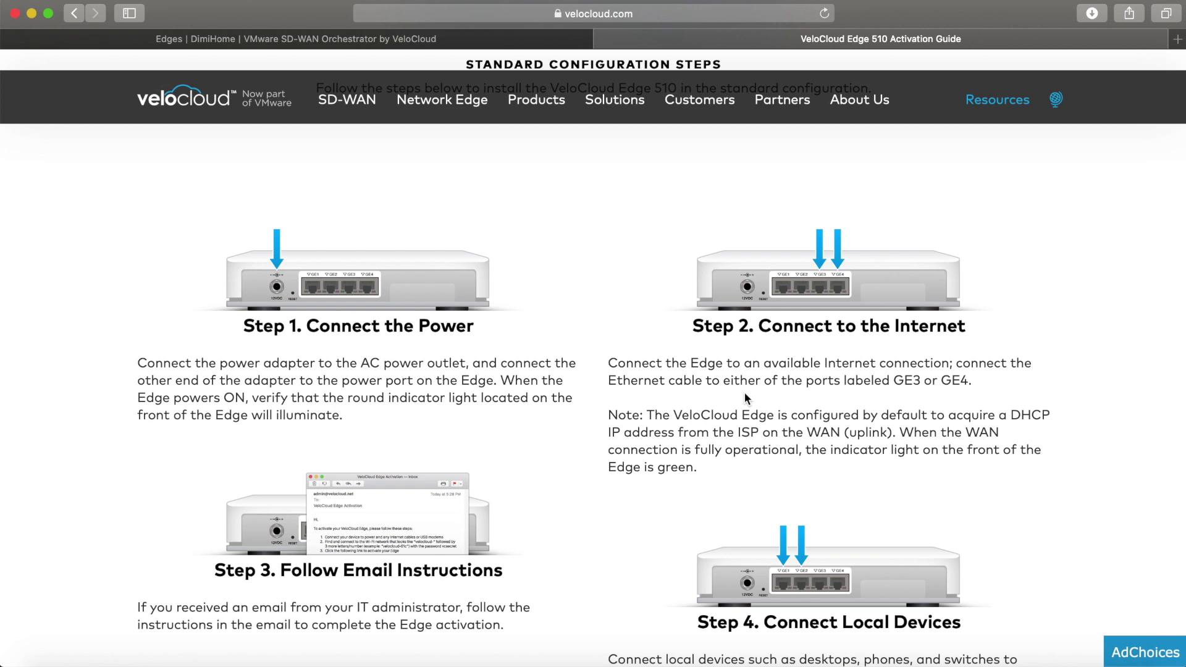
scroll(744, 392, down, 15)
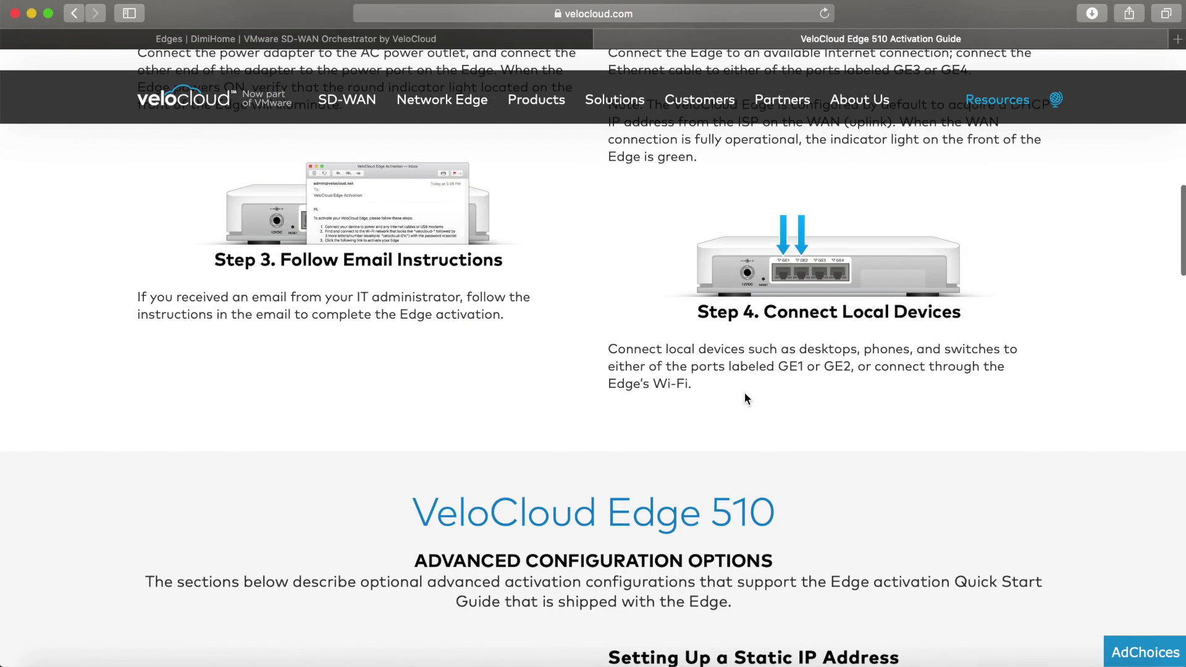
scroll(744, 392, up, 1)
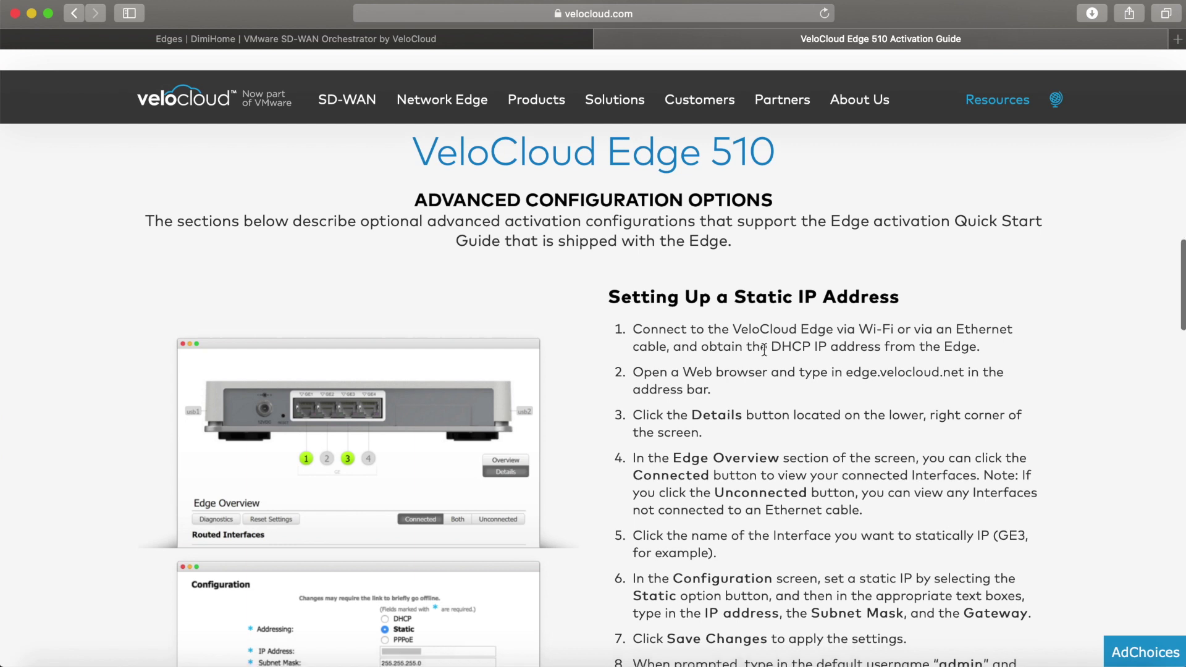
scroll(519, 383, down, 2)
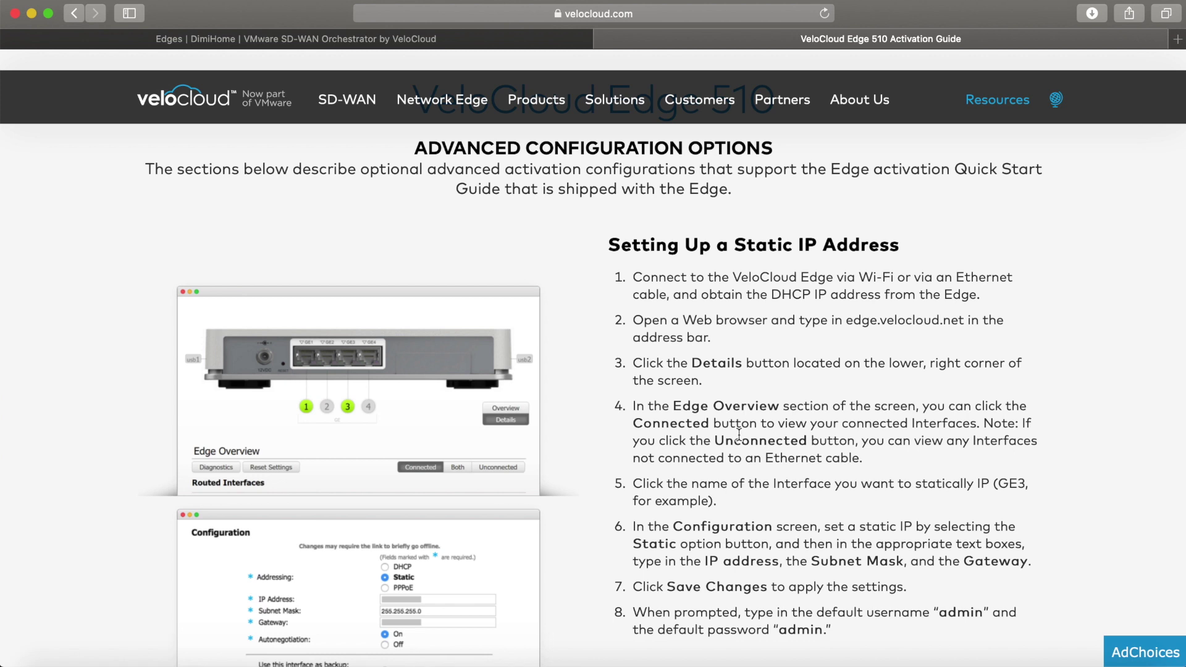
scroll(739, 434, down, 1)
scroll(739, 432, up, 1)
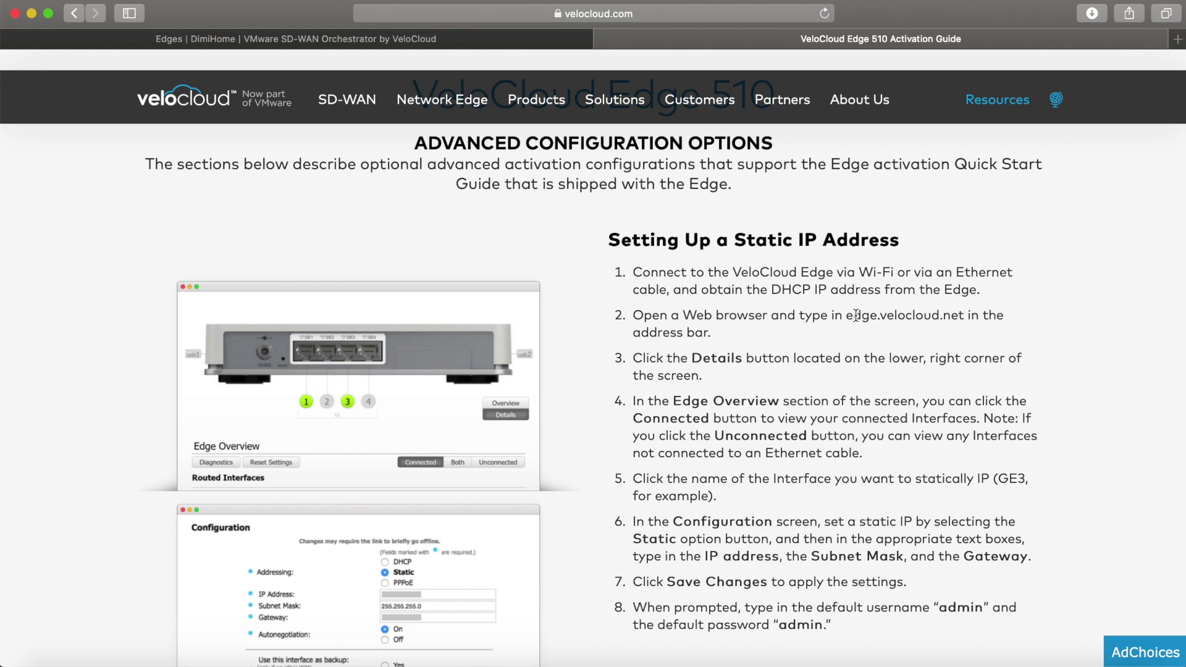
scroll(962, 340, down, 5)
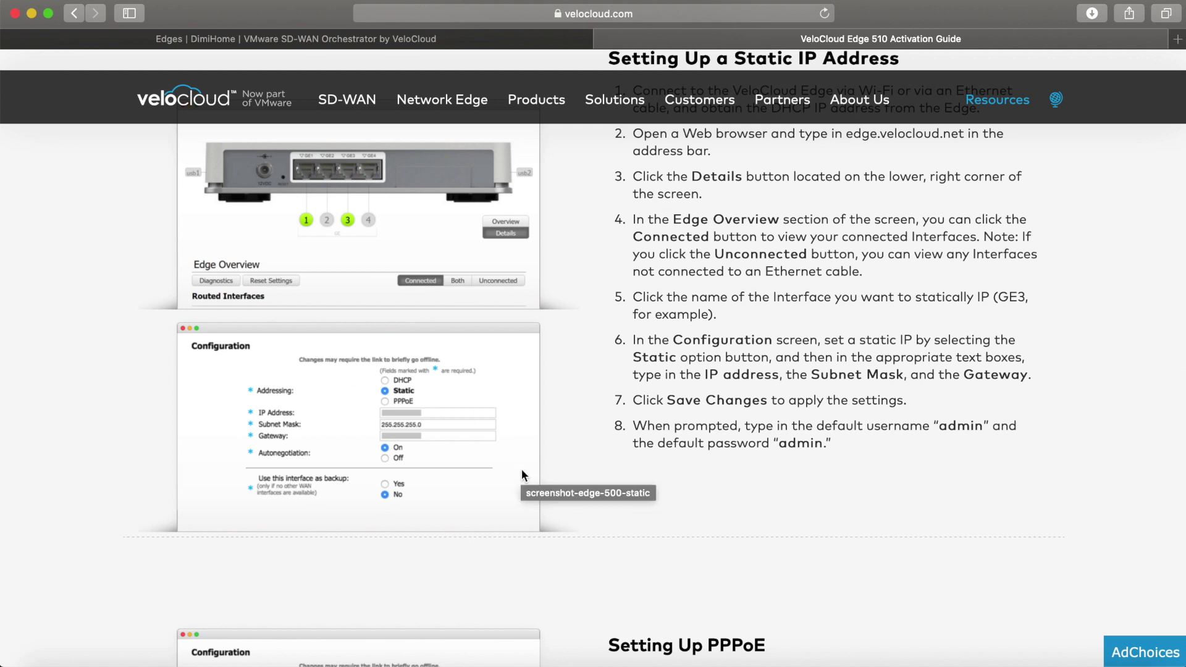
scroll(521, 468, down, 2)
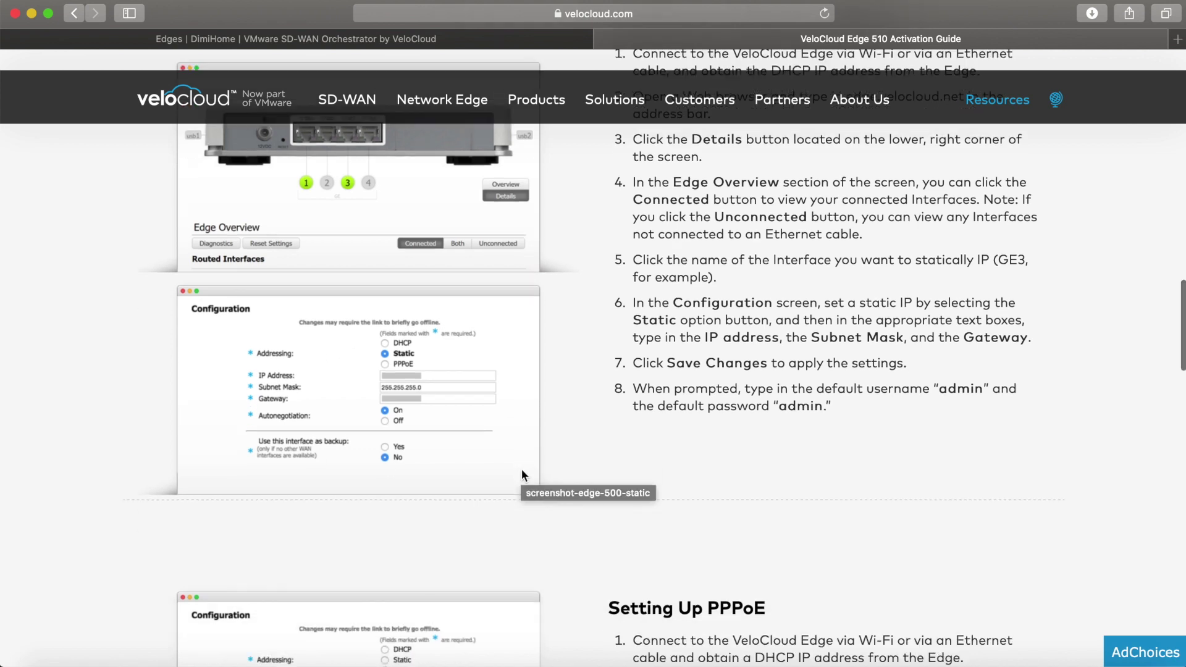
scroll(521, 470, down, 6)
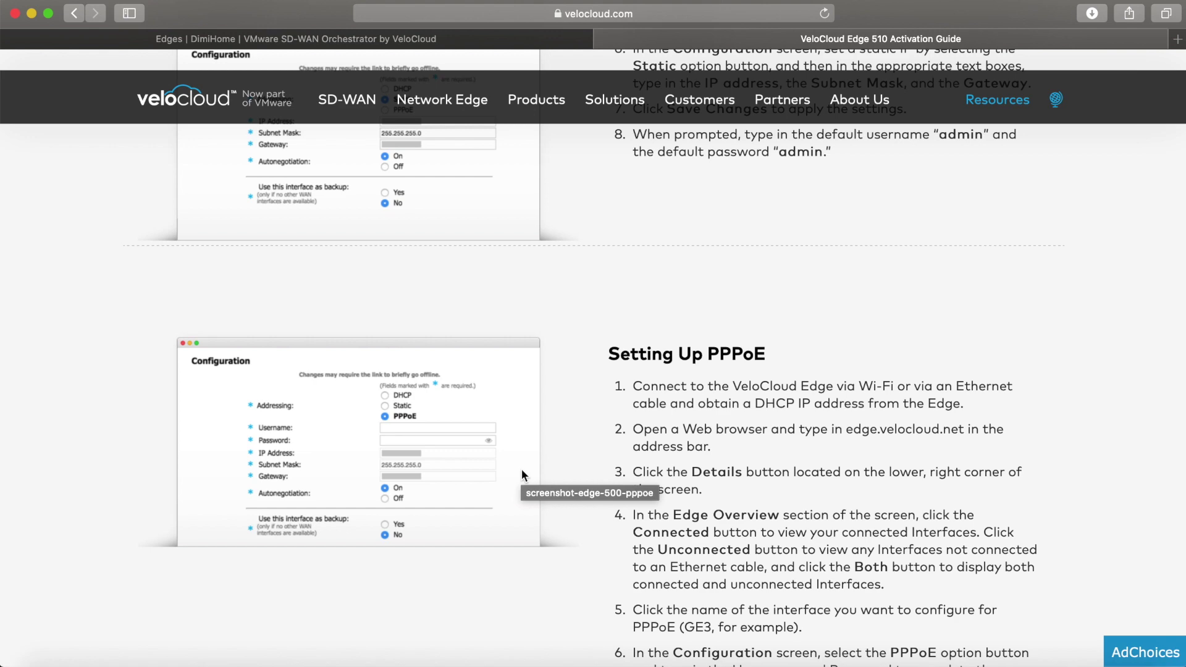
scroll(521, 468, up, 3)
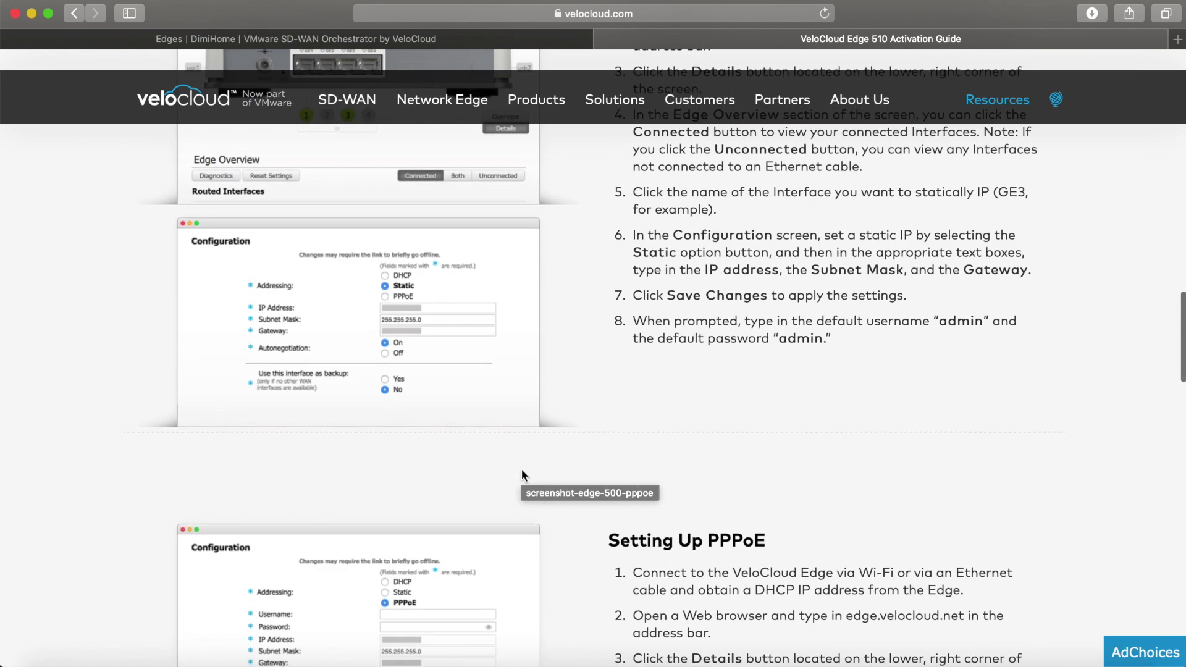
click(350, 40)
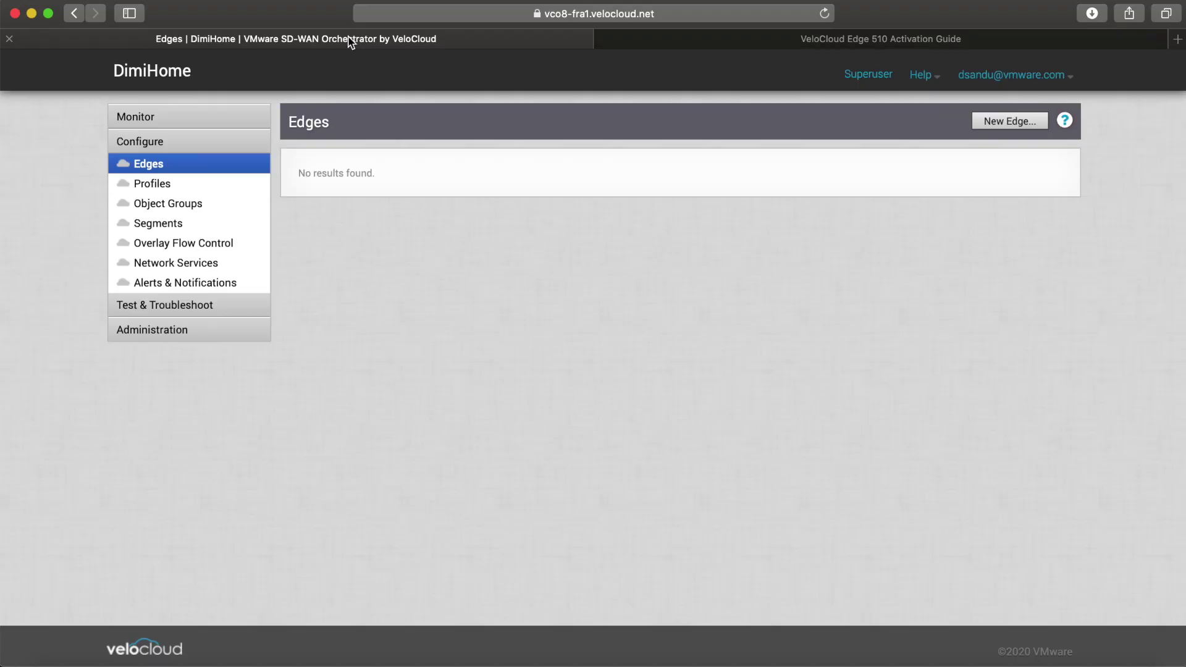
Step: Confirm Network Overview lists no Edges, then begin provisioning a new Edge from the Edges list
click(190, 115)
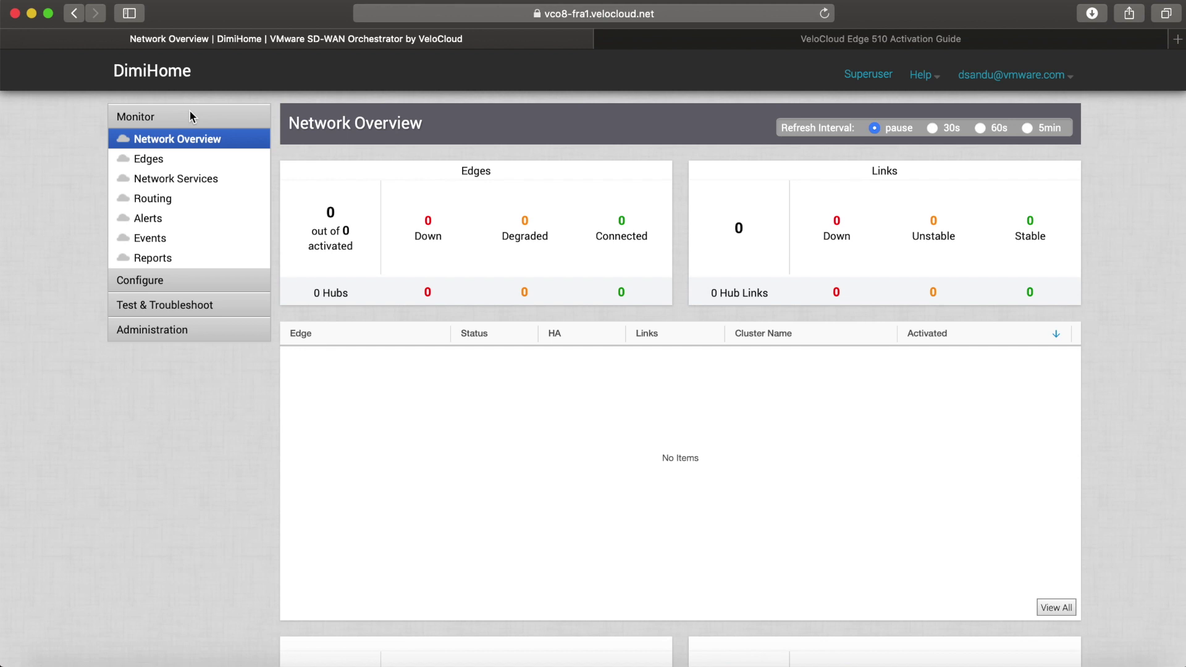
click(205, 284)
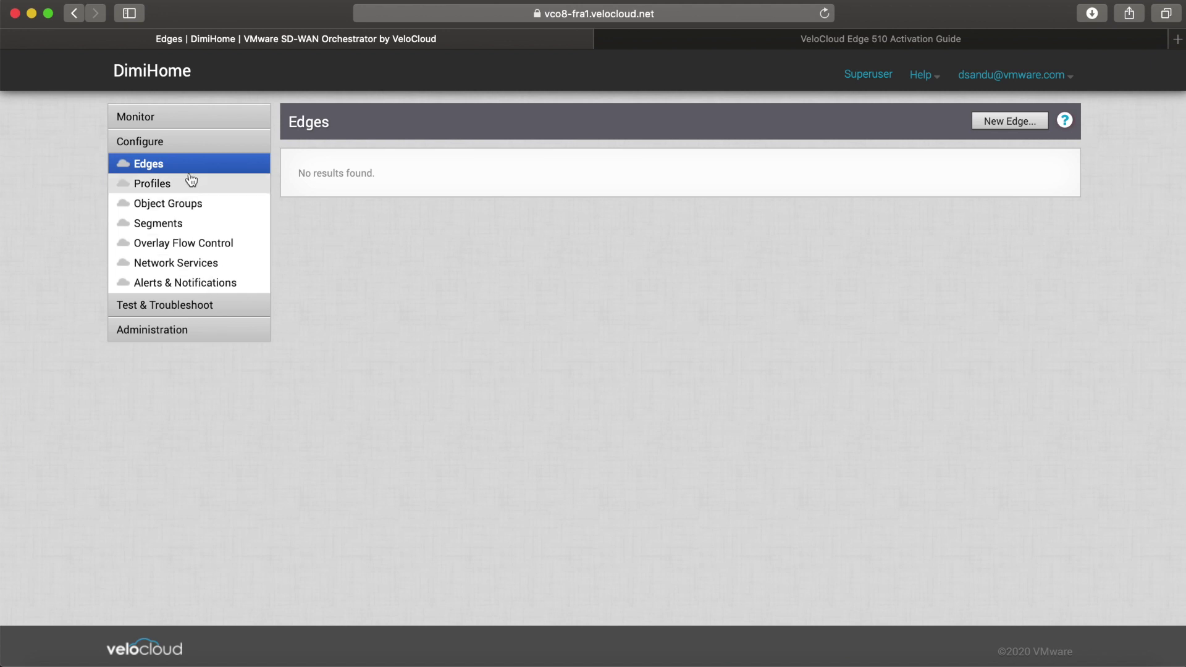
click(1026, 135)
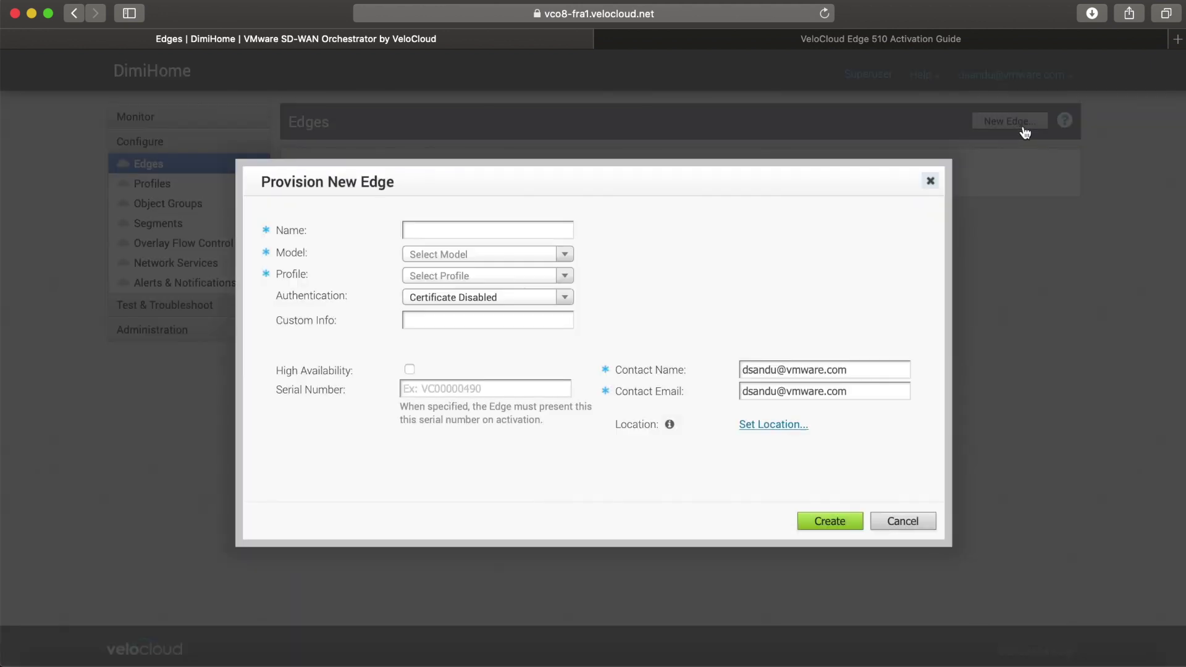
Step: Name the Edge Dimi_home, with model Edge 510-LTE, Quick Start Profile and certificate authentication Disabled
click(496, 234)
text(Dimi_home)
click(492, 254)
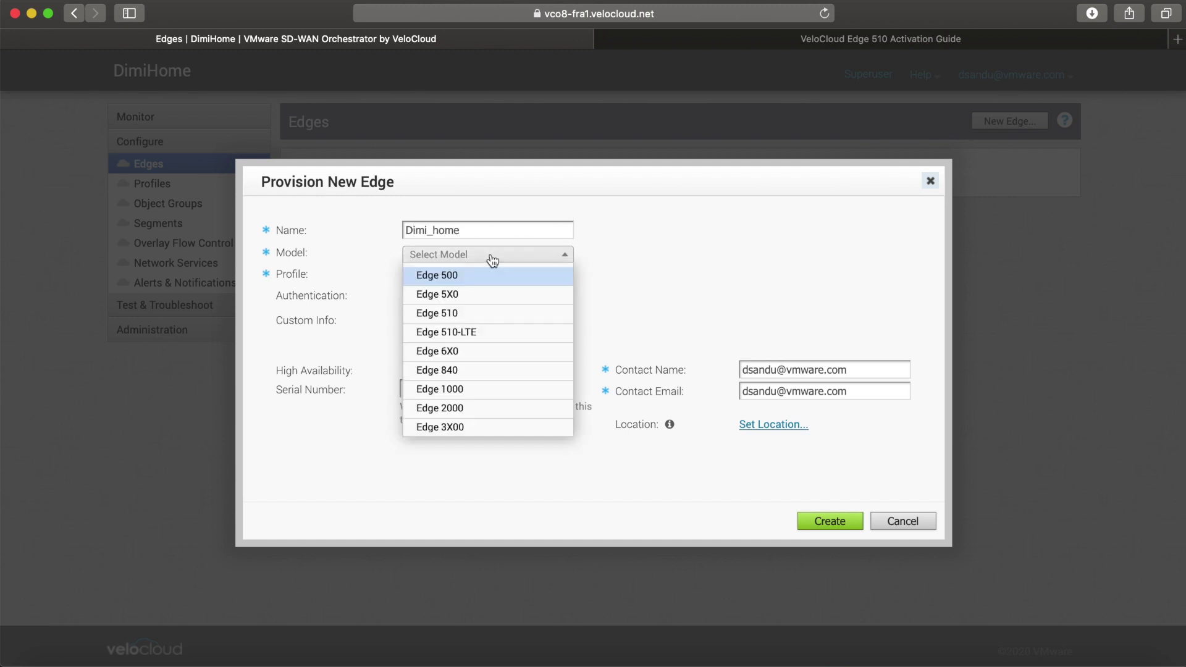
click(488, 341)
click(450, 281)
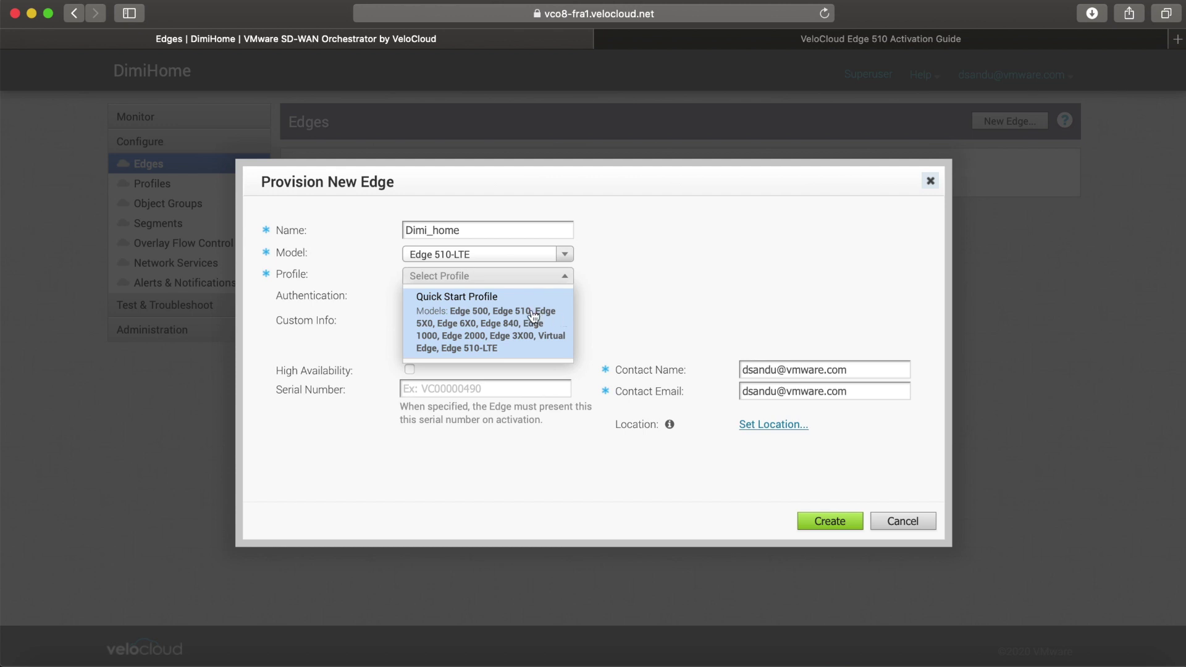
click(491, 327)
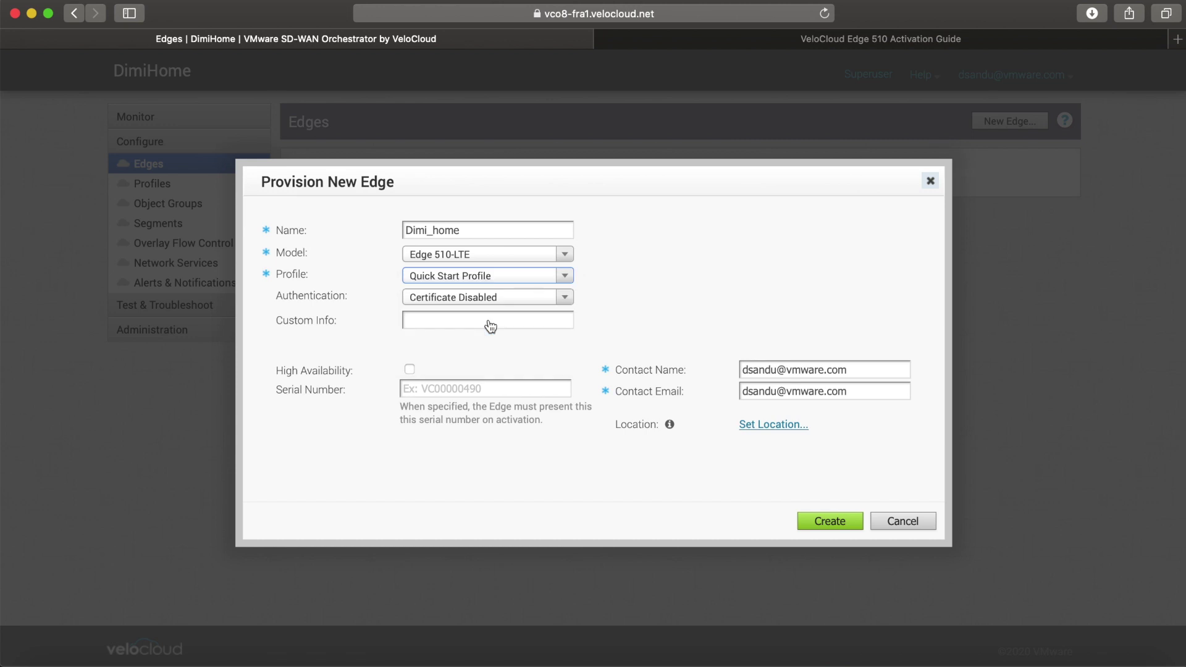
click(565, 298)
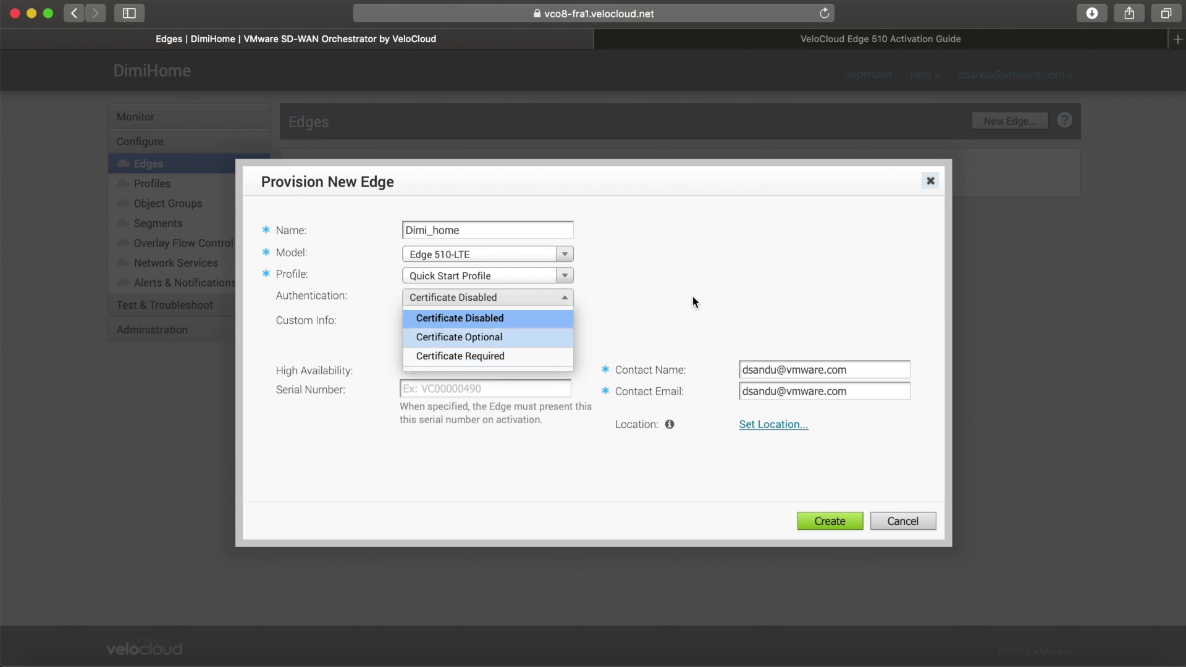
click(539, 317)
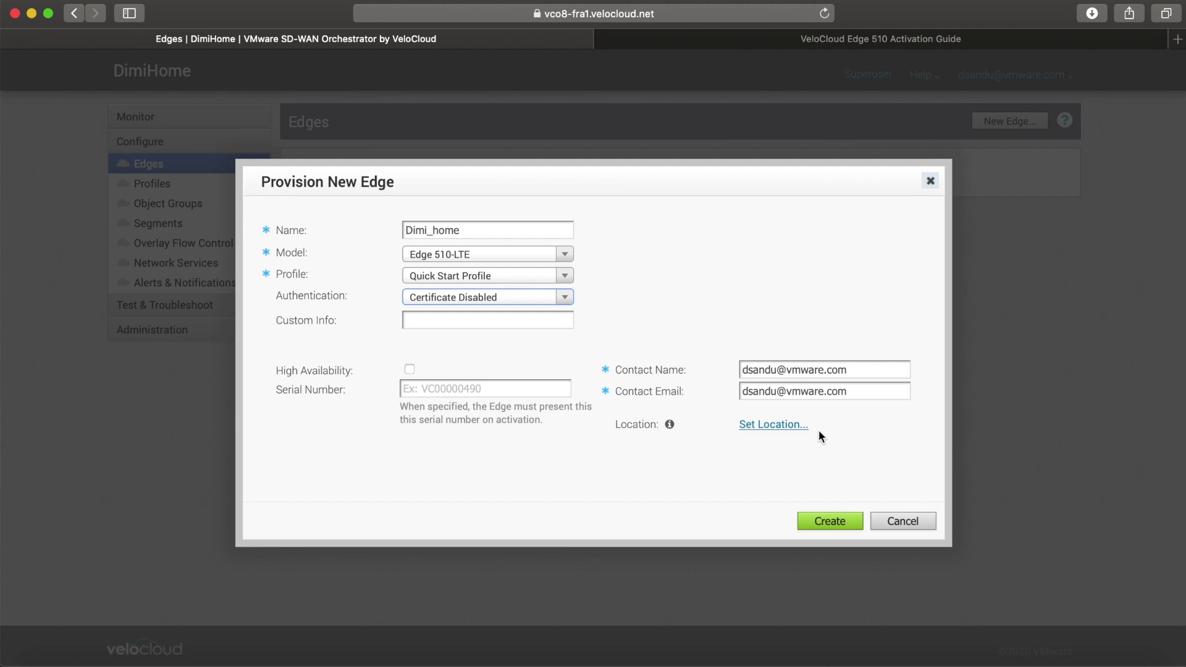
Step: Set Dimi_home's location to London and create the Edge
click(797, 427)
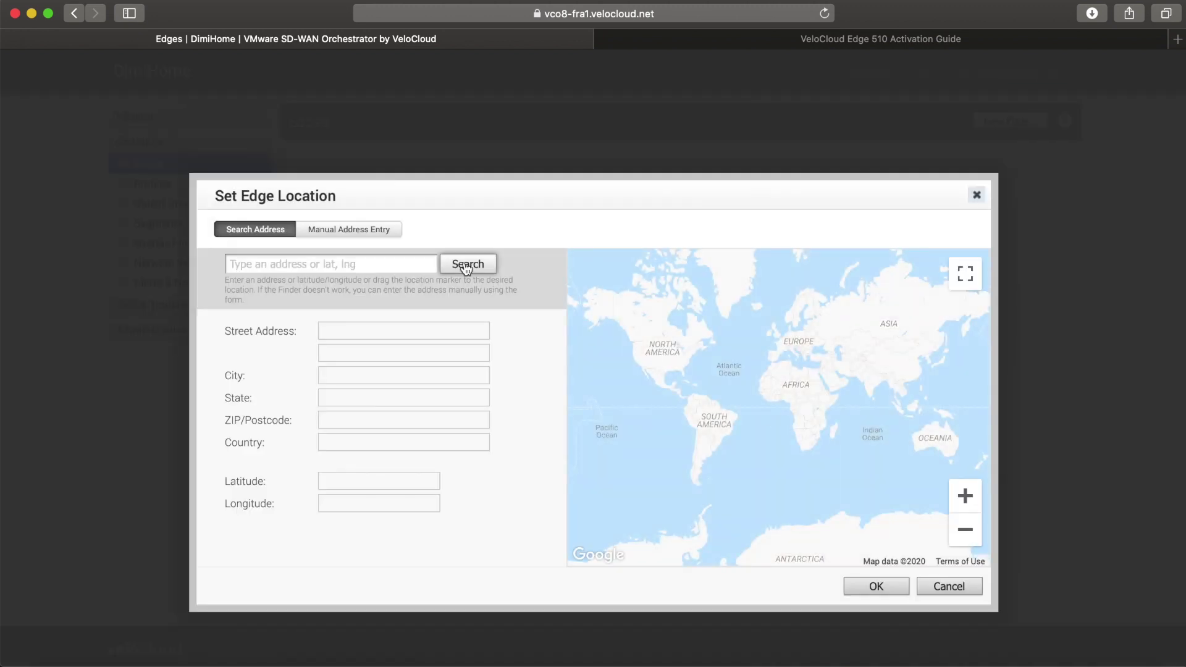
click(408, 267)
text(London)
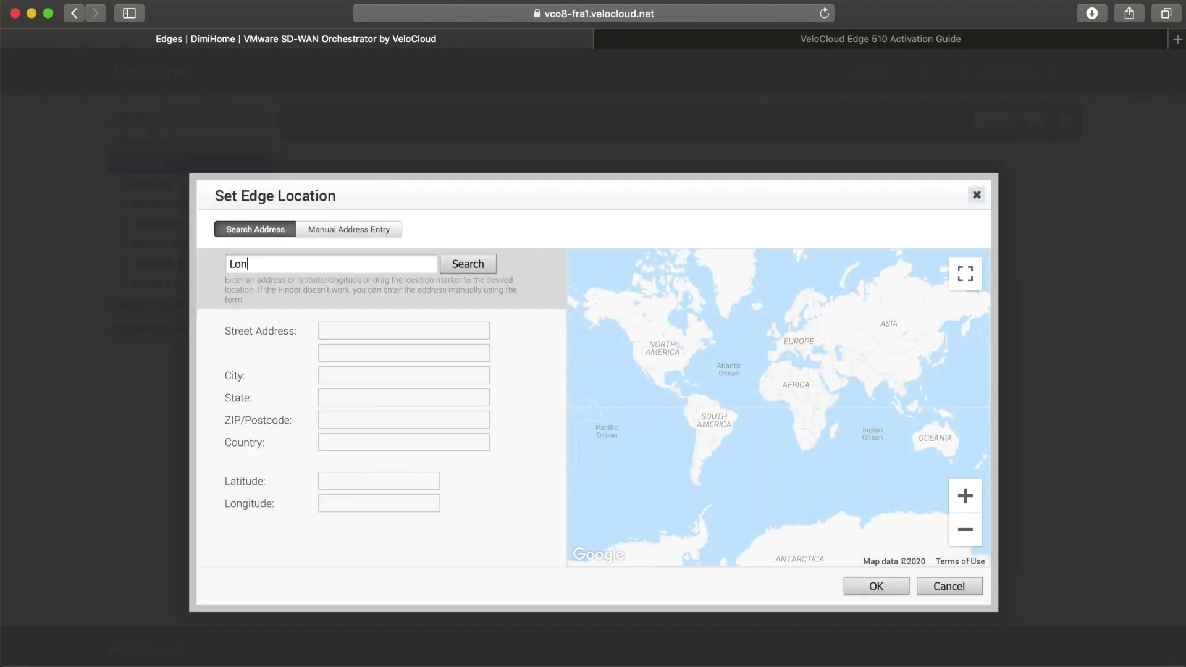
click(482, 266)
click(875, 592)
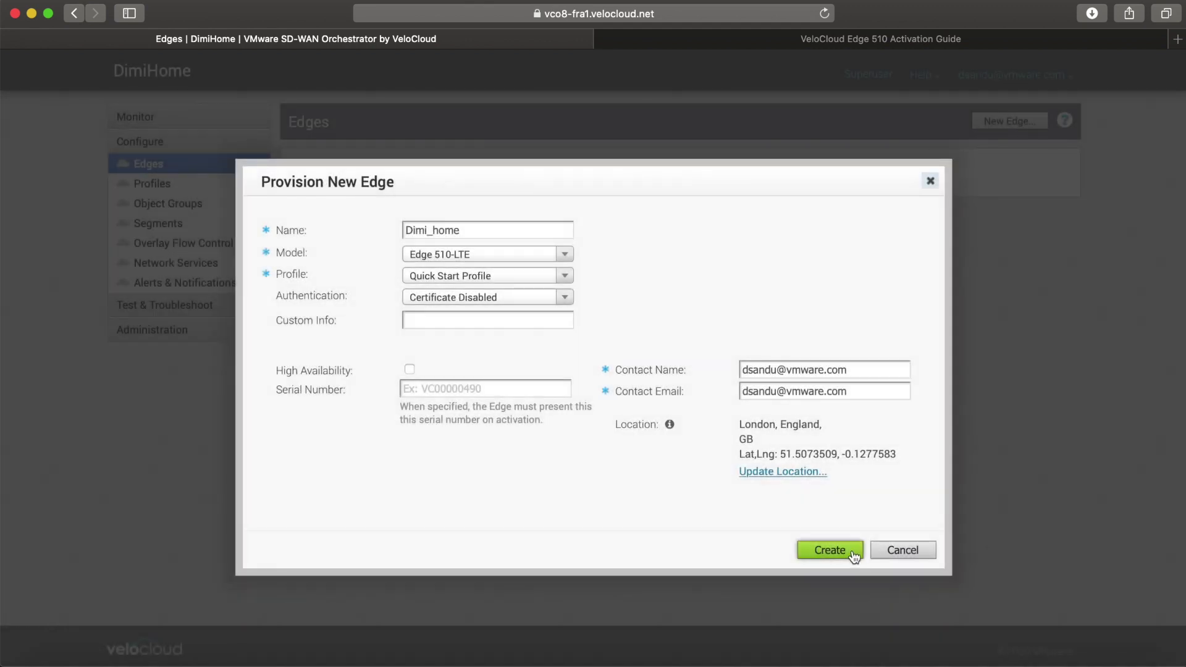
click(853, 555)
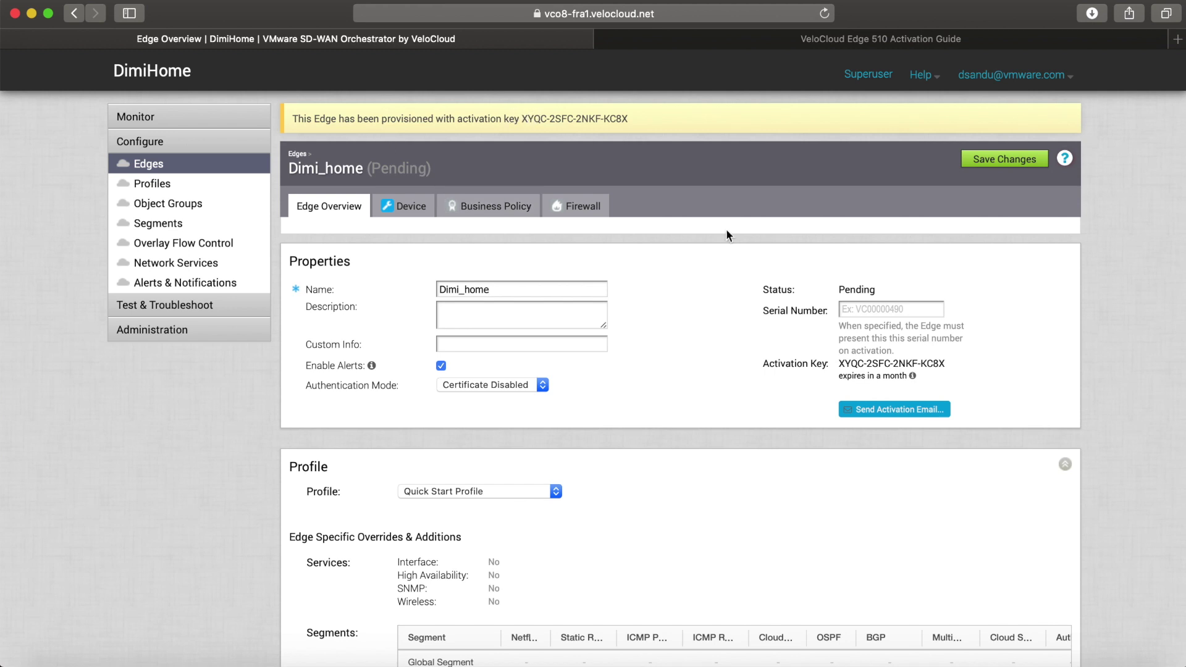
scroll(726, 233, down, 2)
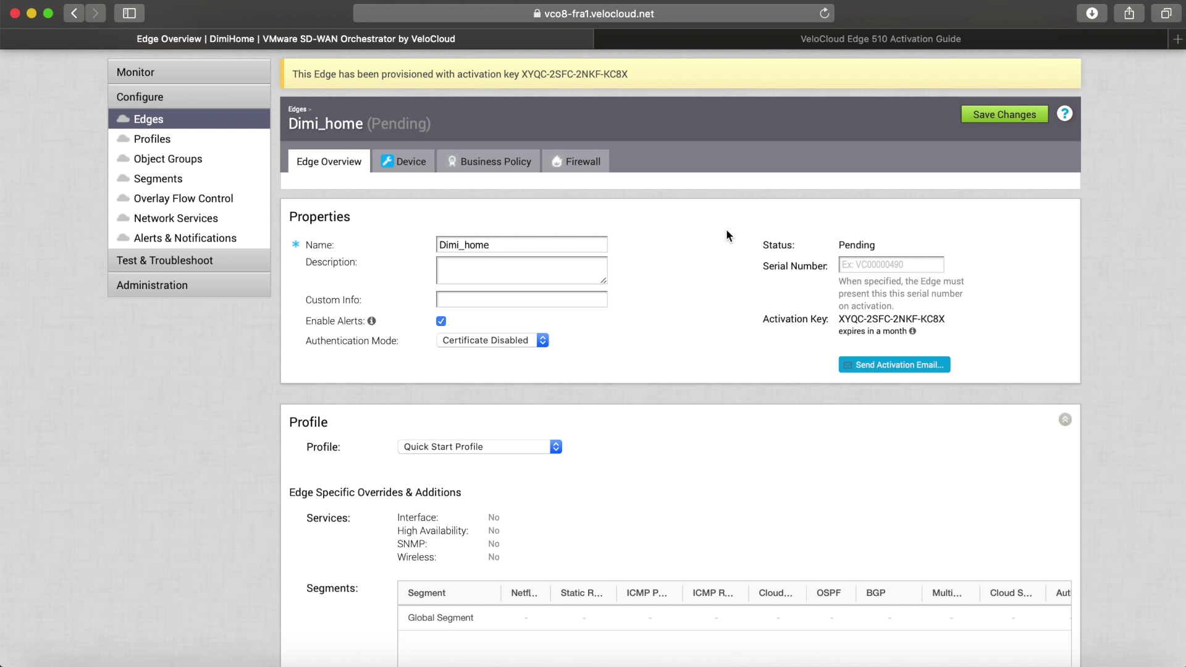
Step: Send Dimi_home's prefilled Edge Activation email and open it once it arrives
click(858, 368)
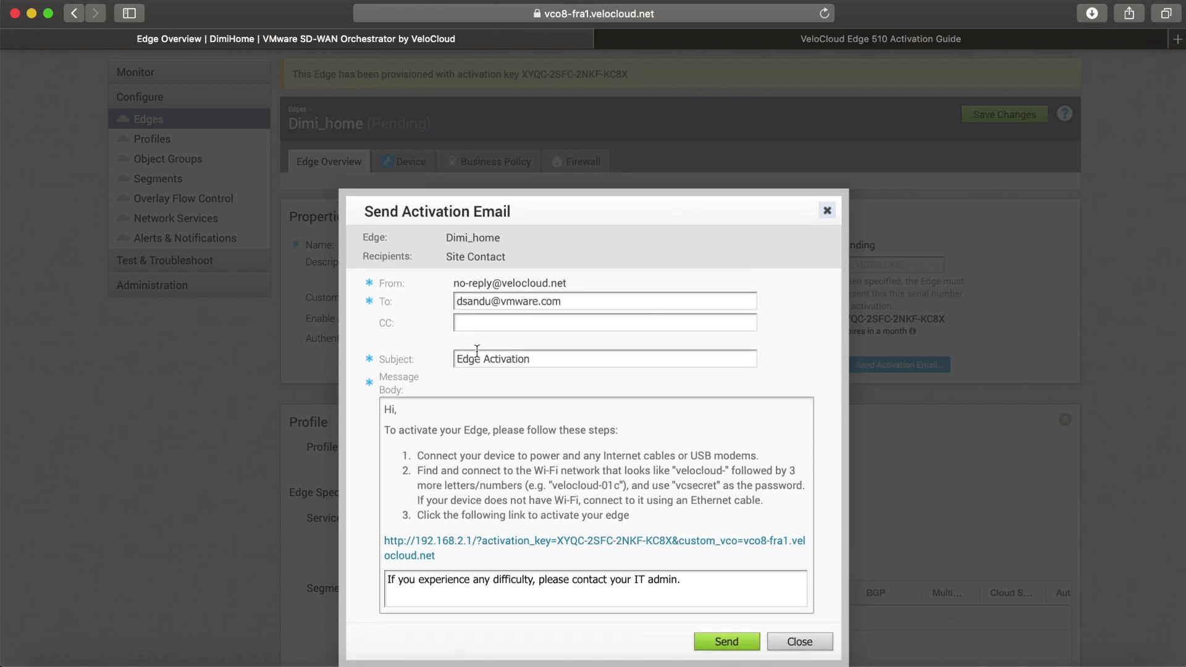
click(712, 642)
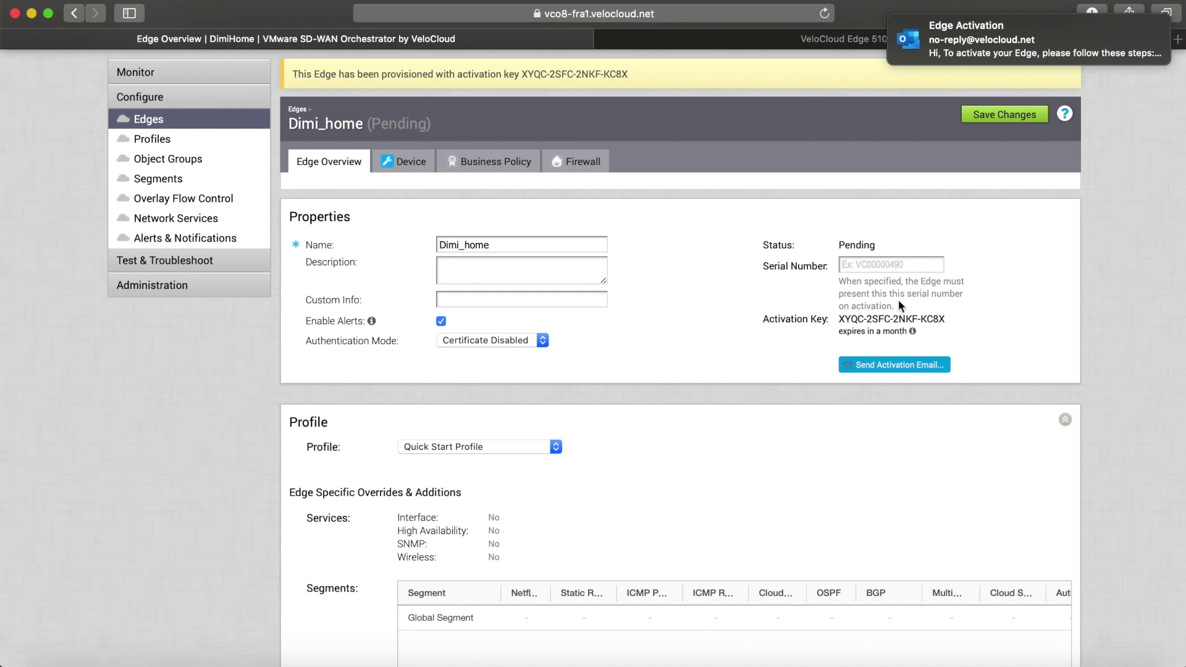
click(969, 49)
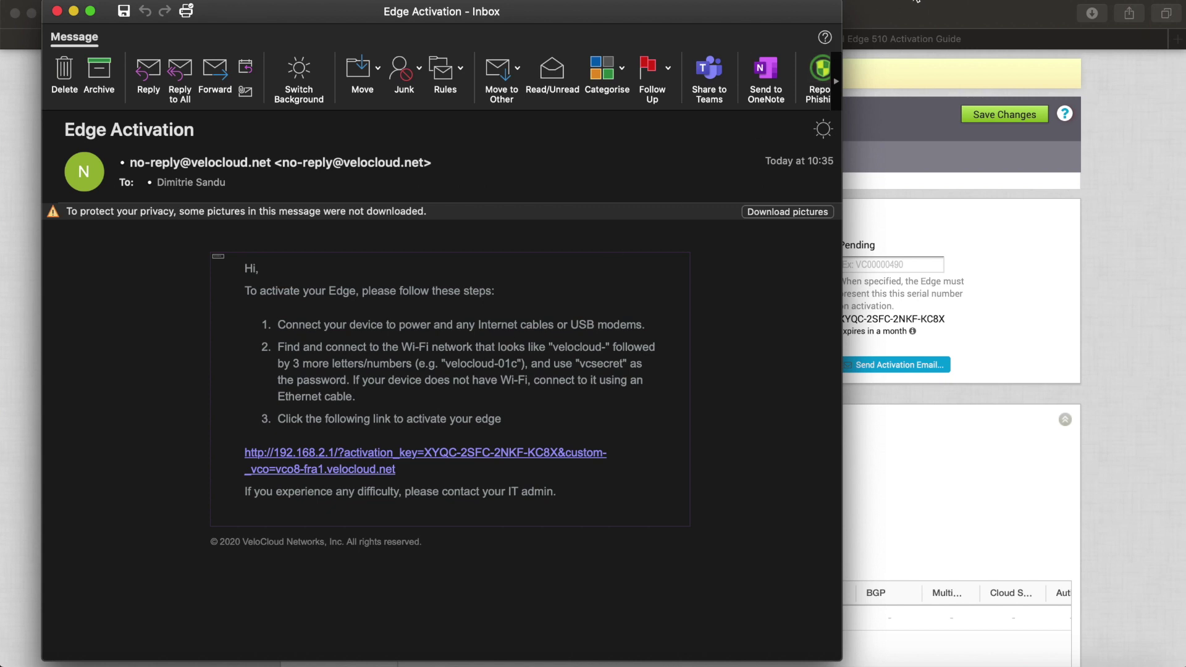
Step: Join the velocloud-104 Wi-Fi network with the emailed password, then follow the activation link
click(906, 5)
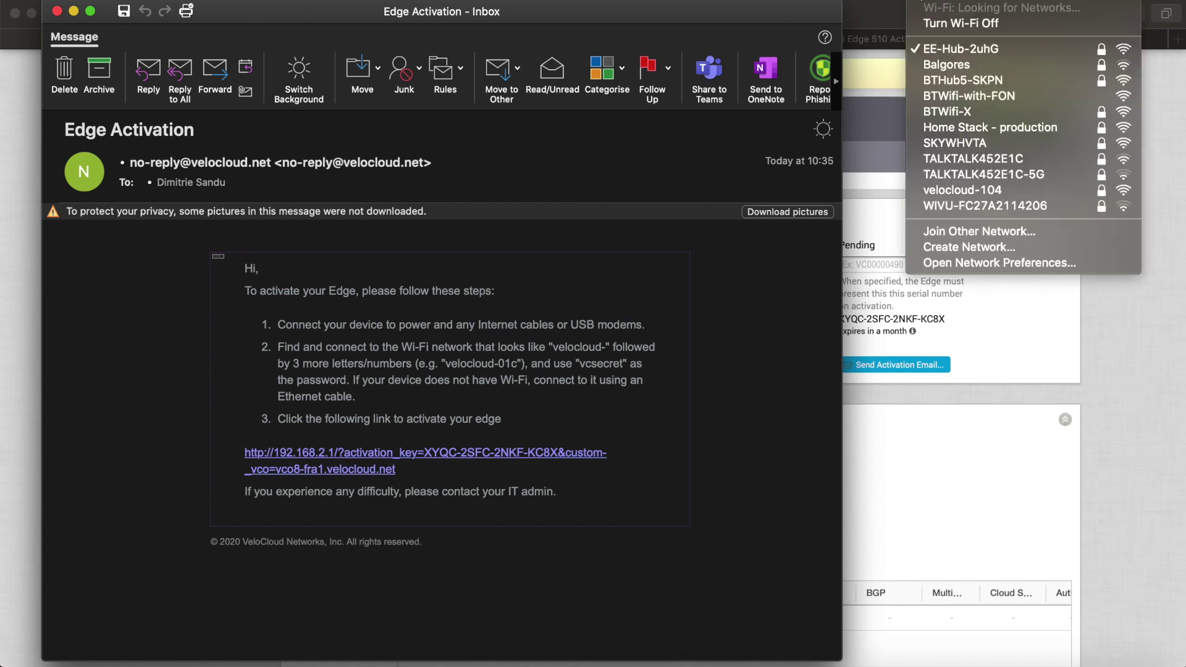
click(947, 191)
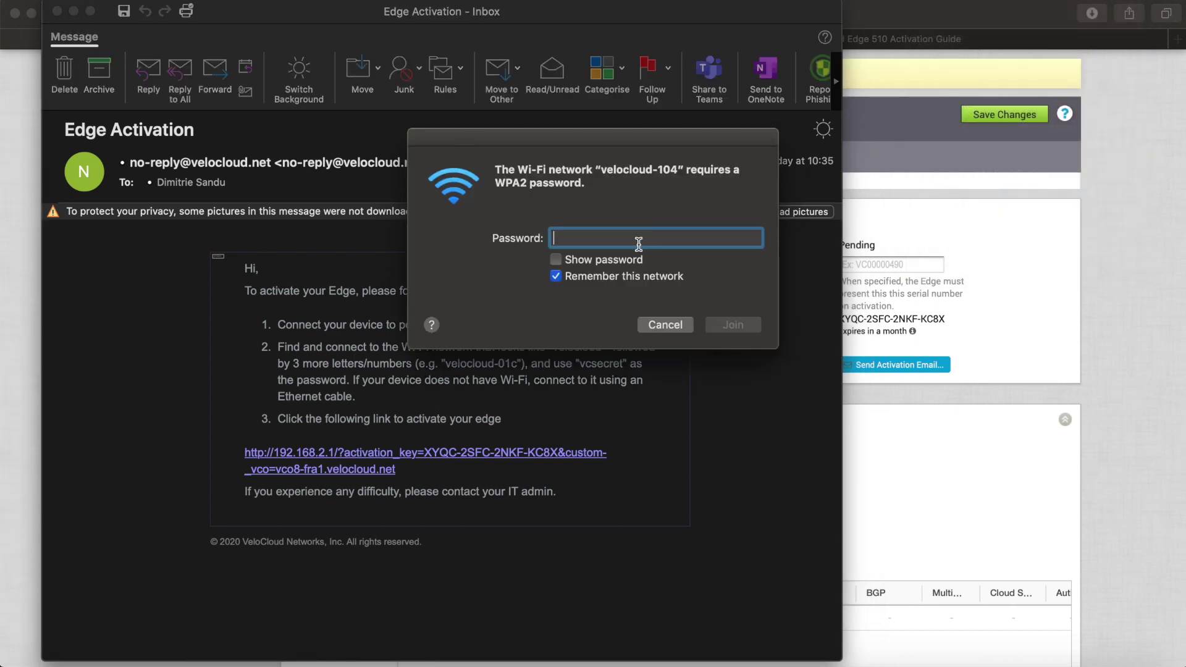
text(vcsecret)
click(743, 326)
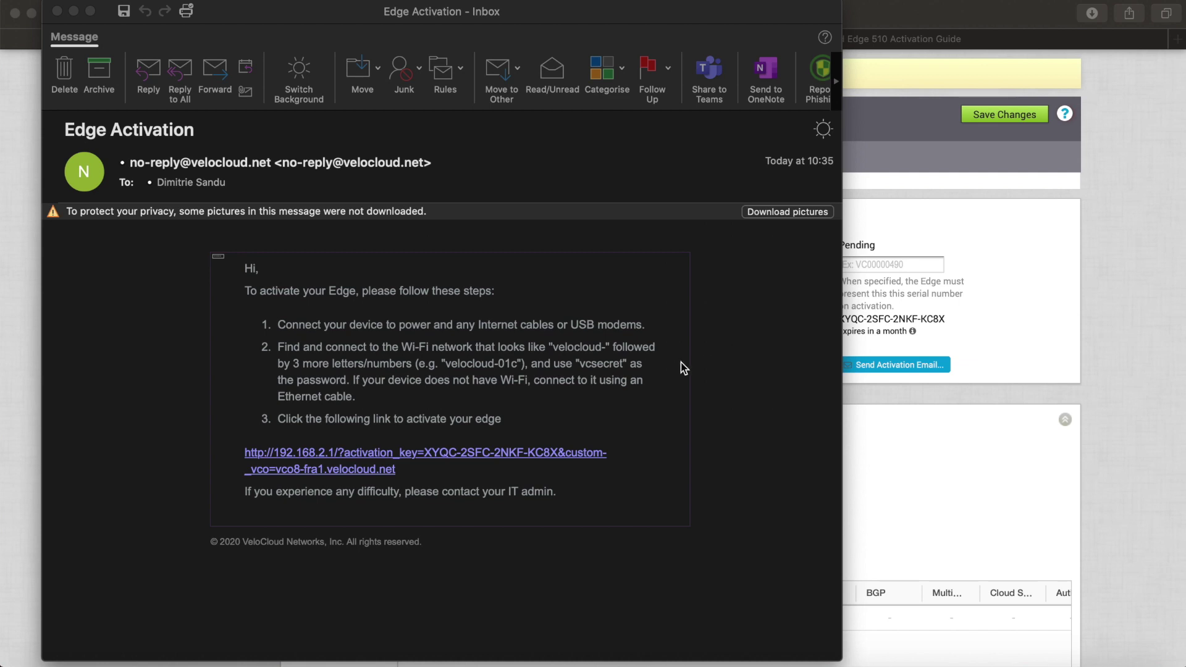
click(495, 451)
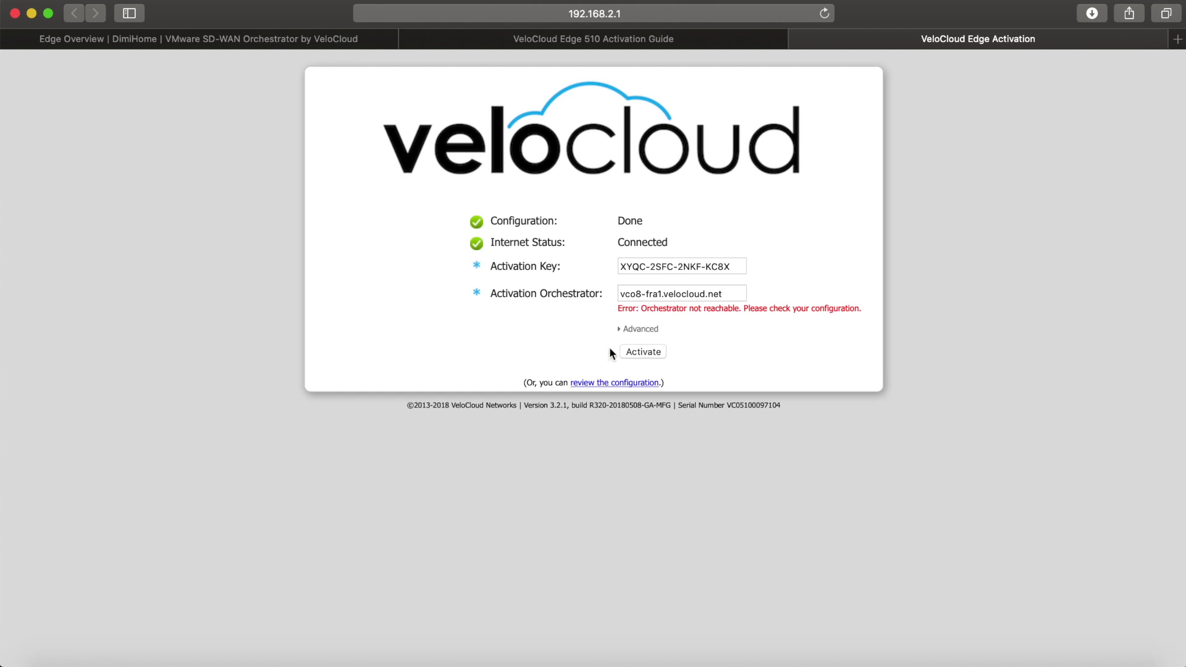
Step: Activate the Edge with certificate errors ignored, dismissing the warnings until activation completes
click(621, 331)
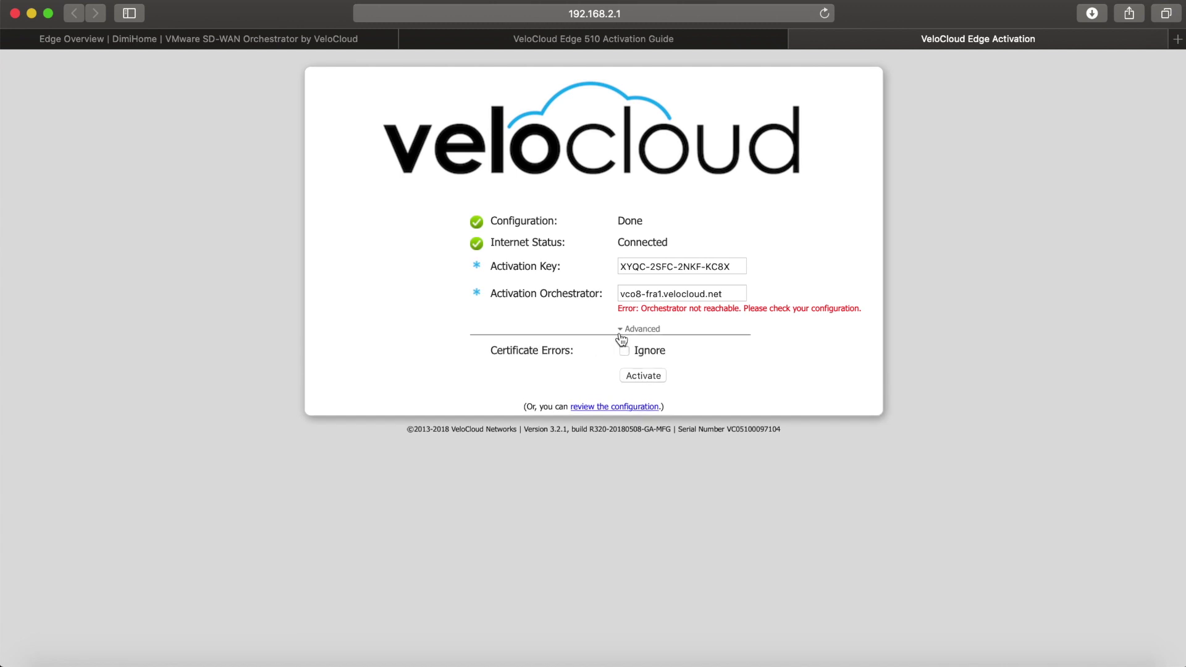
click(625, 351)
click(636, 378)
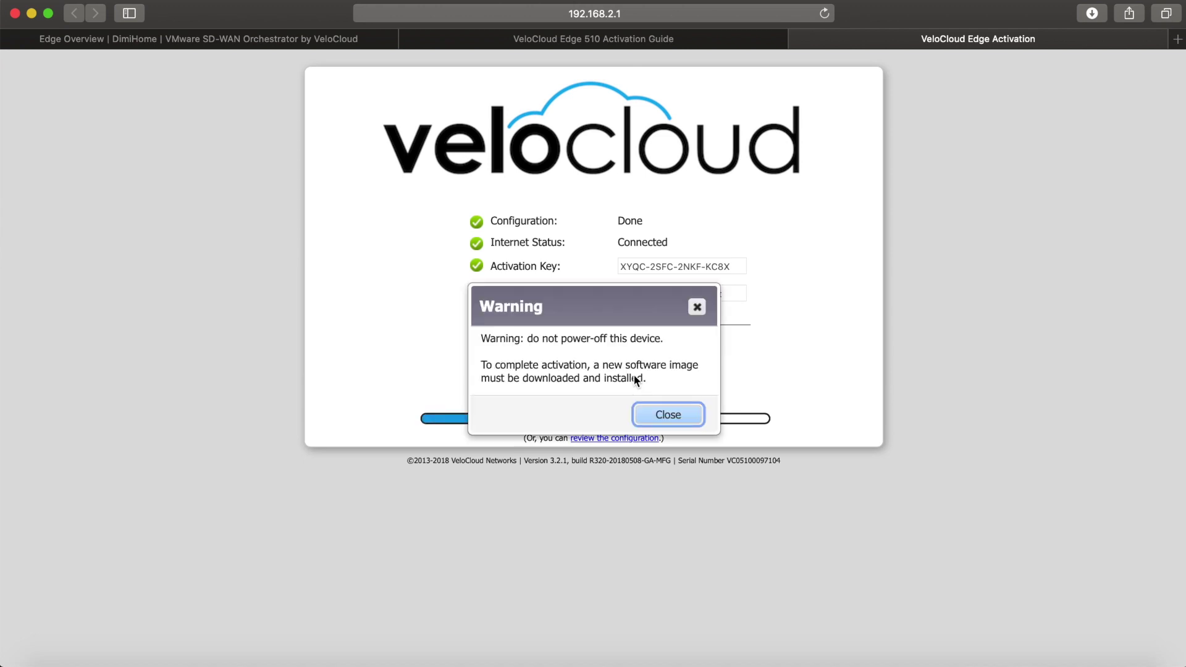
click(668, 416)
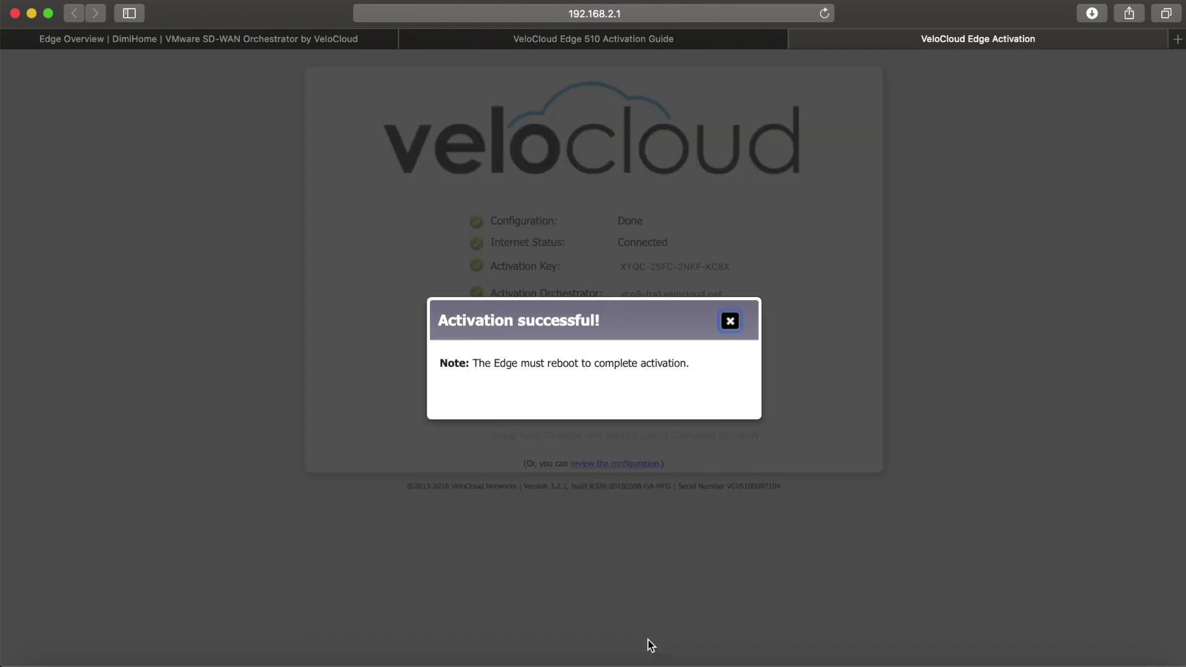
click(730, 321)
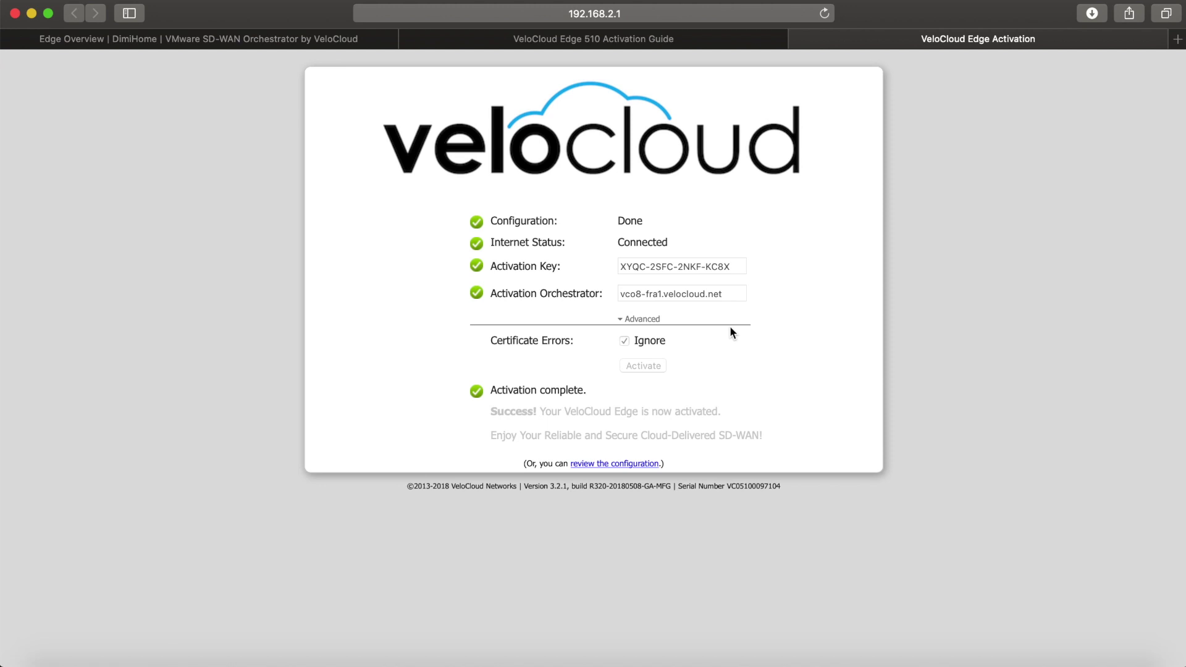
click(914, 2)
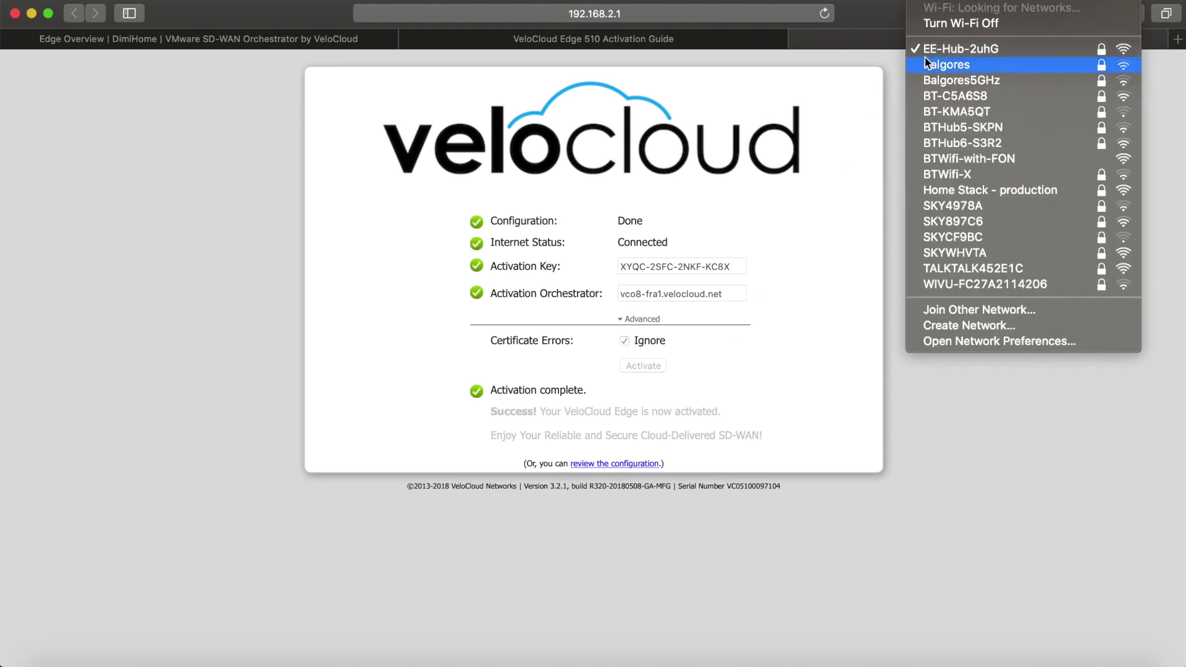
Step: Close the Wi-Fi list and return to the Orchestrator's Edge Overview and Network Overview pages
click(265, 289)
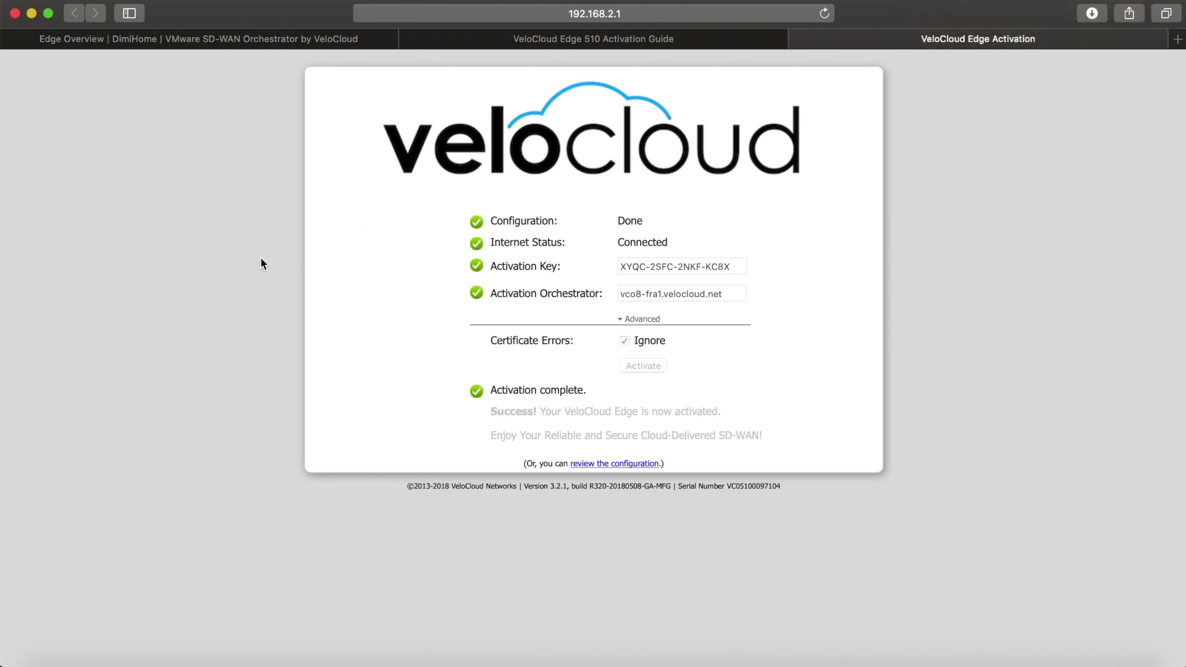
click(236, 47)
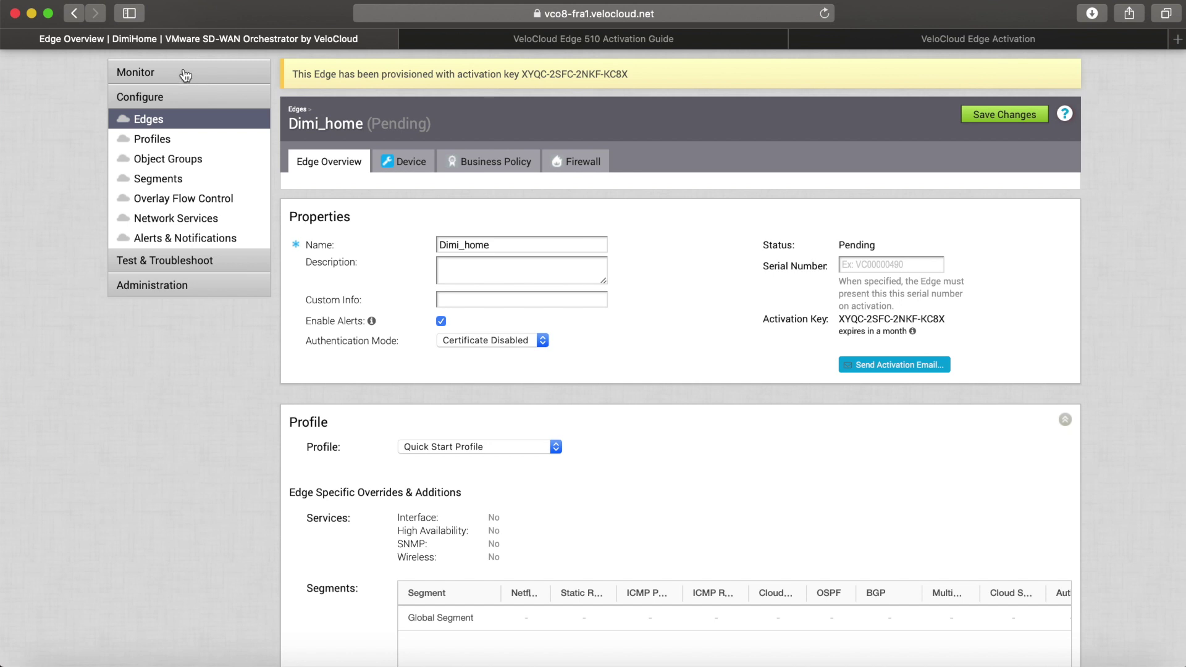
click(184, 71)
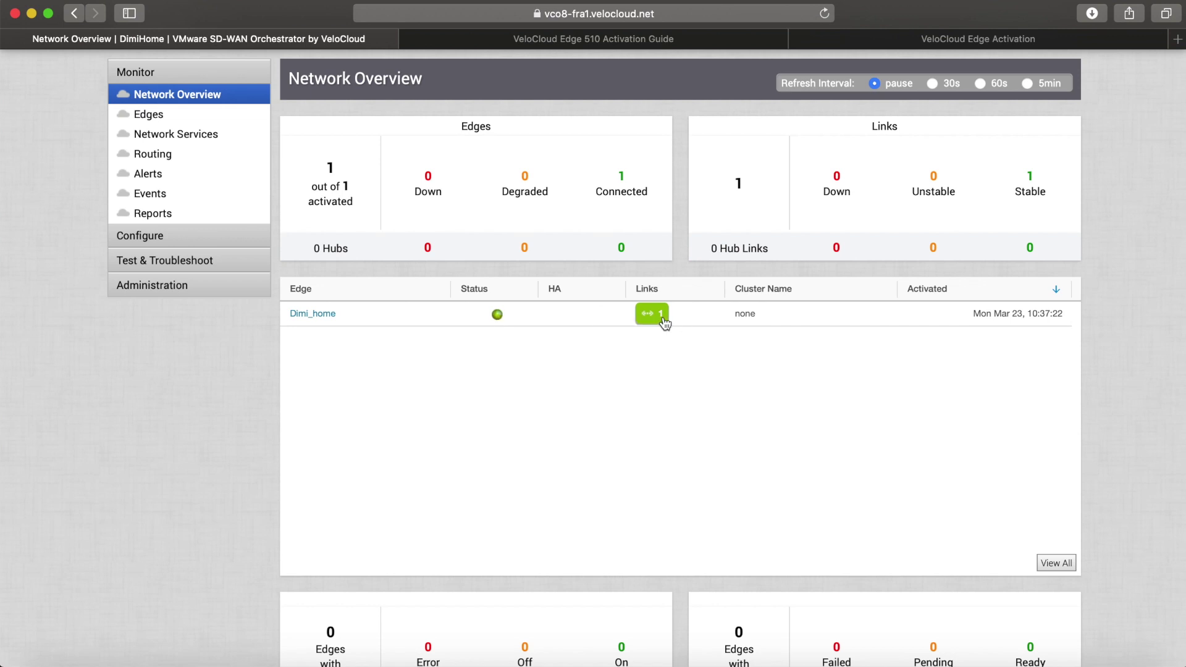
Step: Check Dimi_home shows as connected in Network Overview, then open its edge configuration page
scroll(662, 318, down, 5)
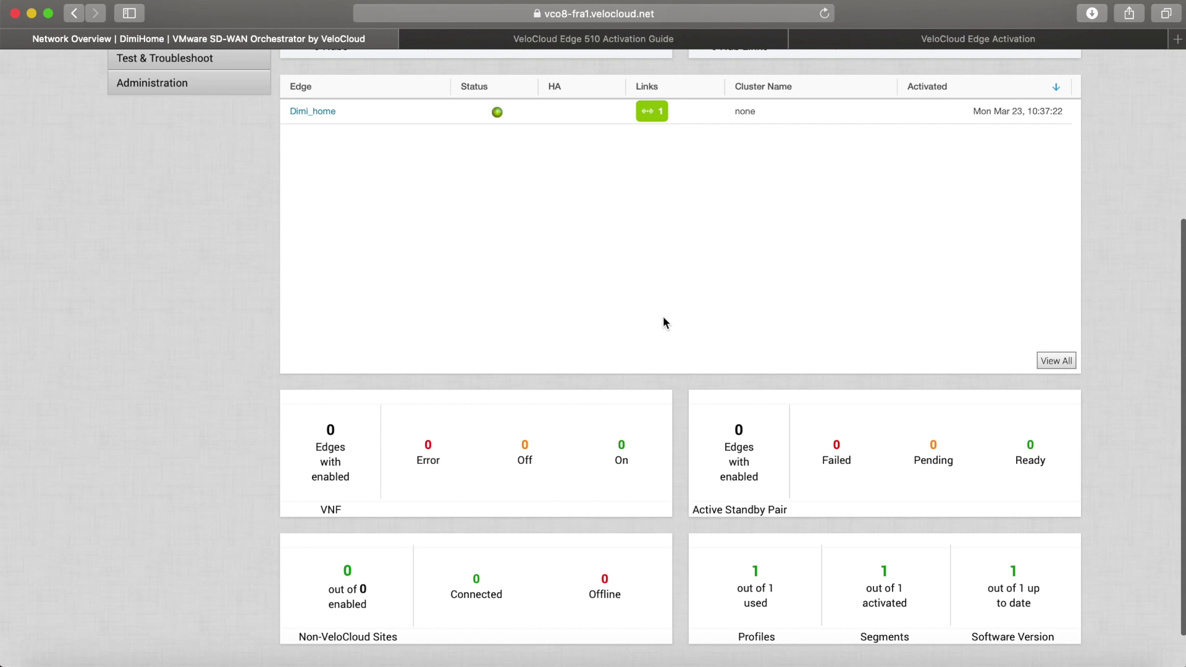
scroll(662, 318, up, 2)
scroll(664, 322, up, 3)
click(257, 278)
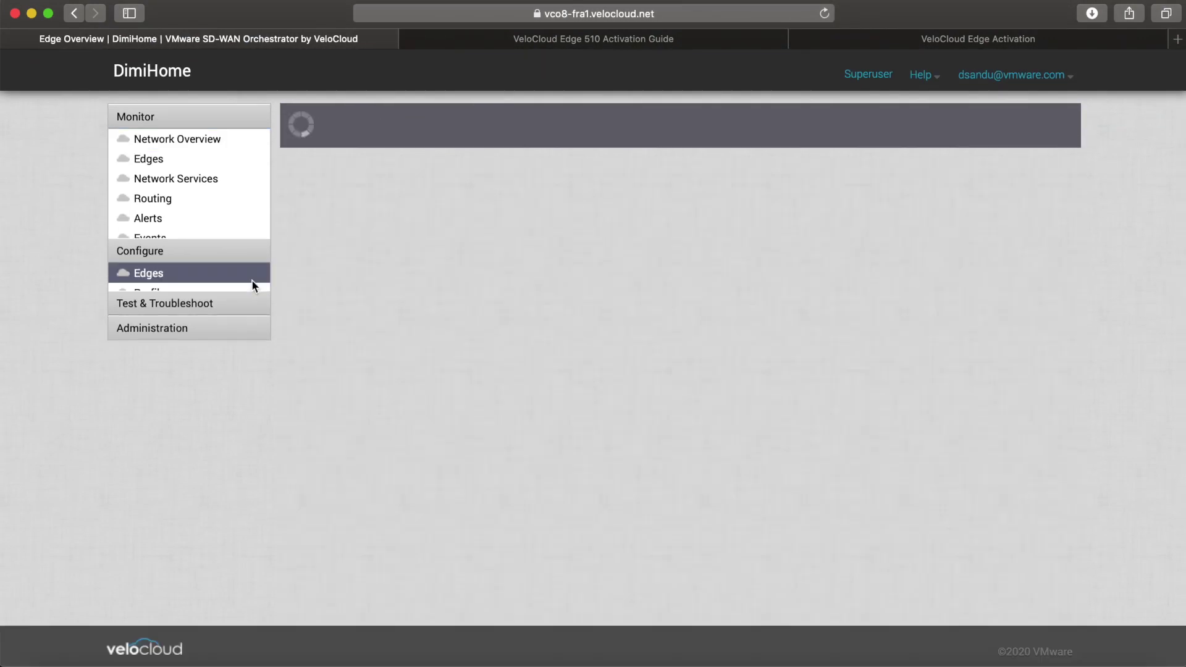